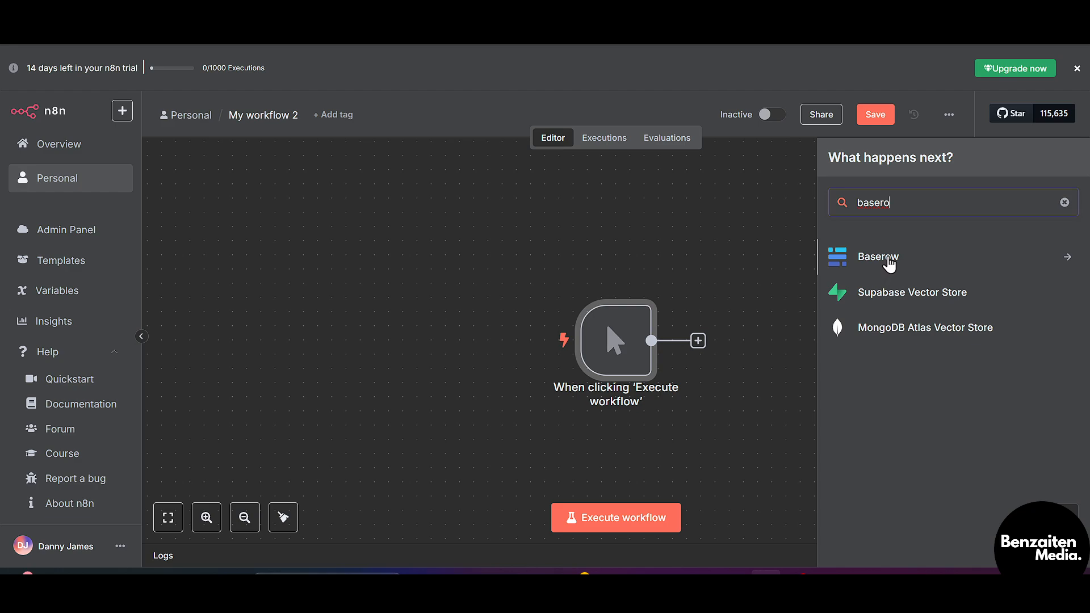
Add a Baserow Create a row action after the manual trigger and begin a new Baserow credential for it
left_click(887, 262)
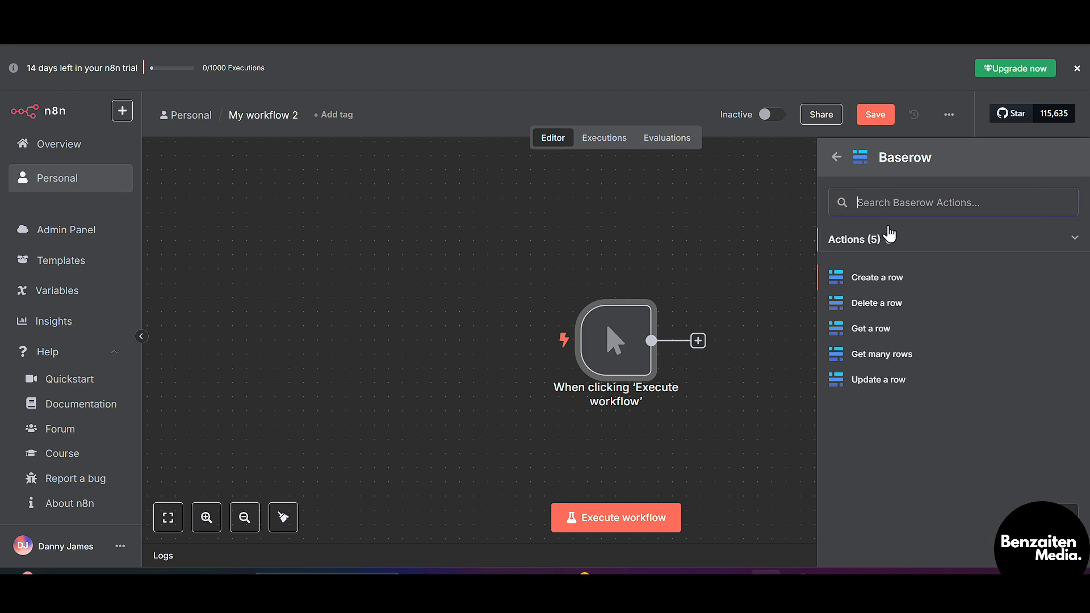
left_click(878, 278)
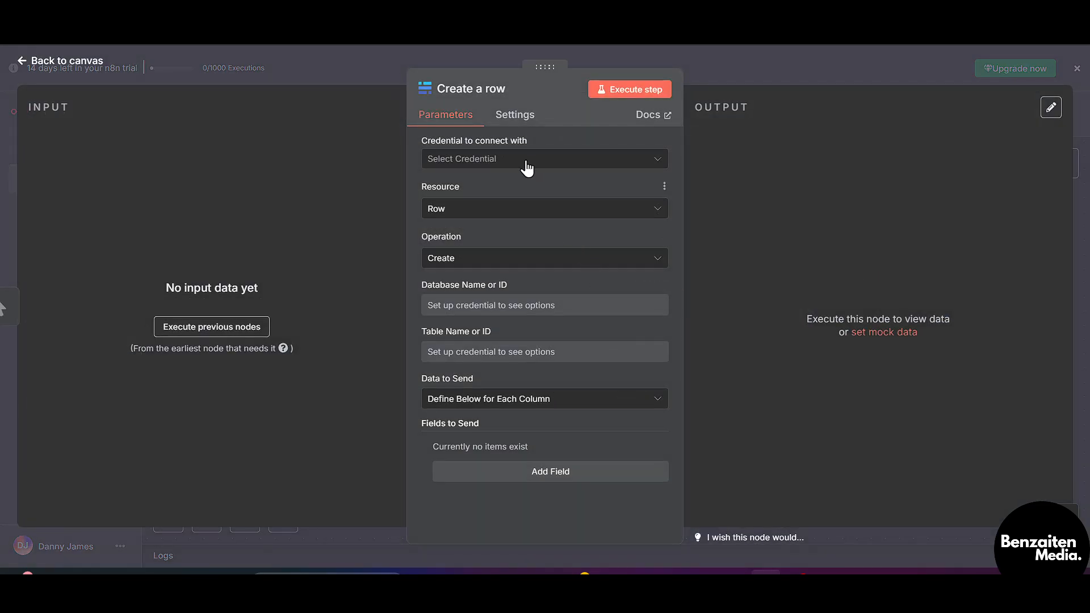
left_click(526, 164)
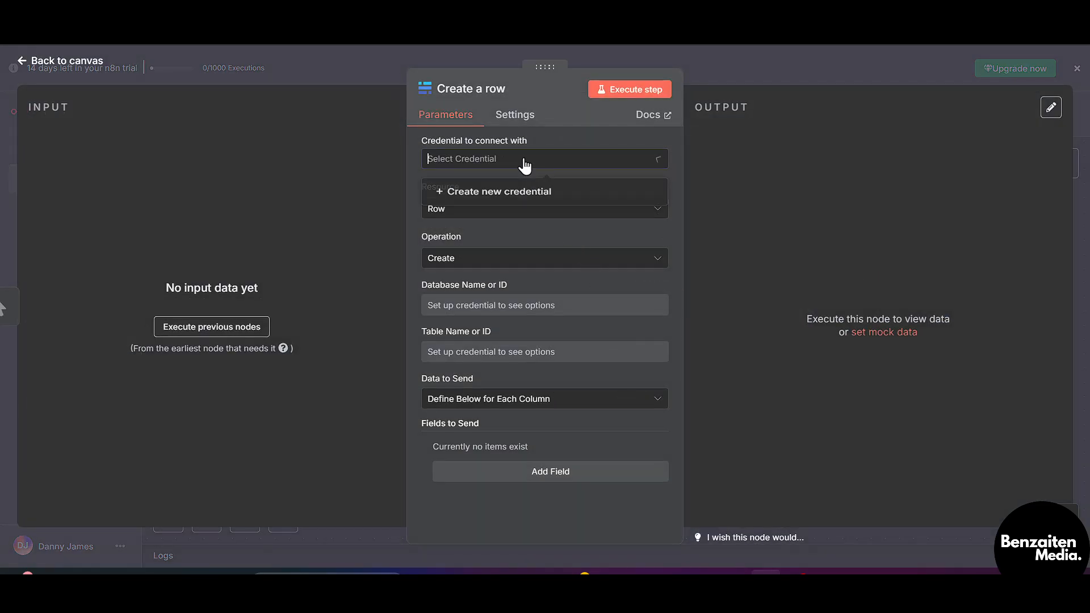
left_click(513, 195)
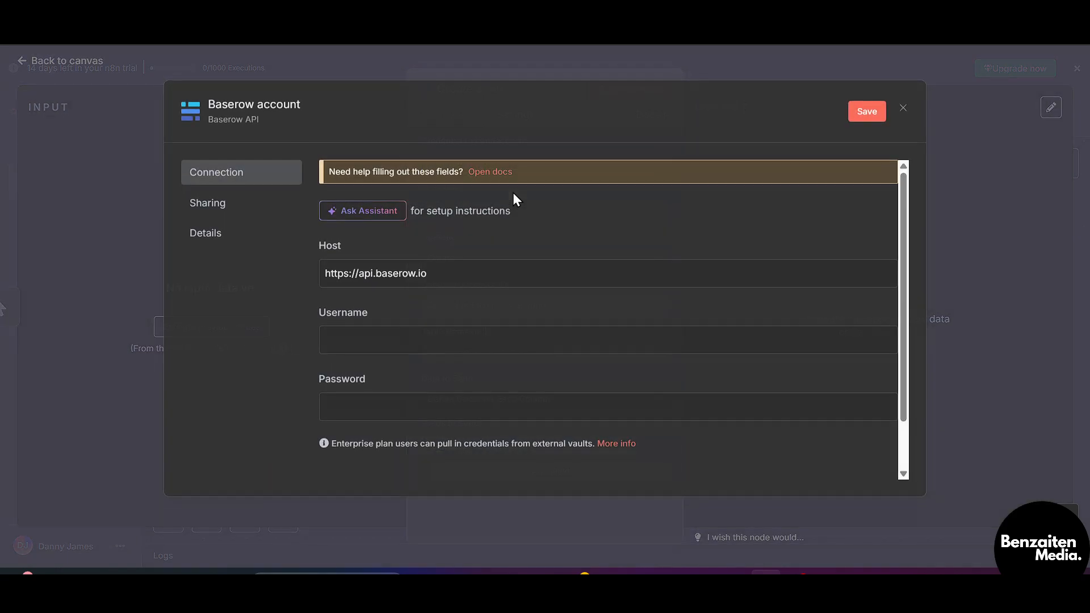
left_click(446, 344)
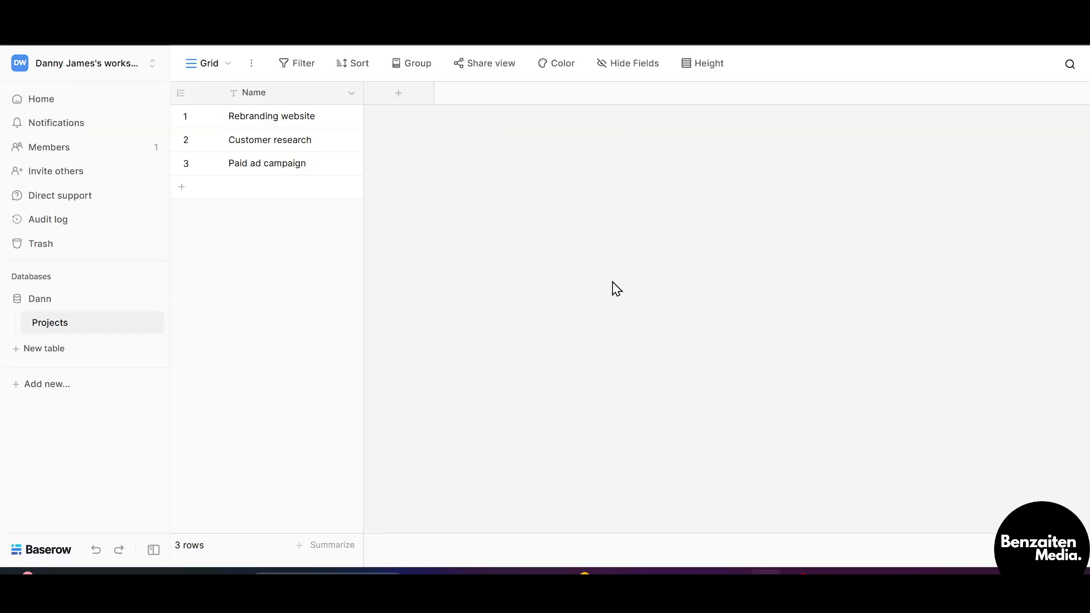
Switch to Baserow and look through the email notification, password, database token and account settings for the login details
left_click(122, 66)
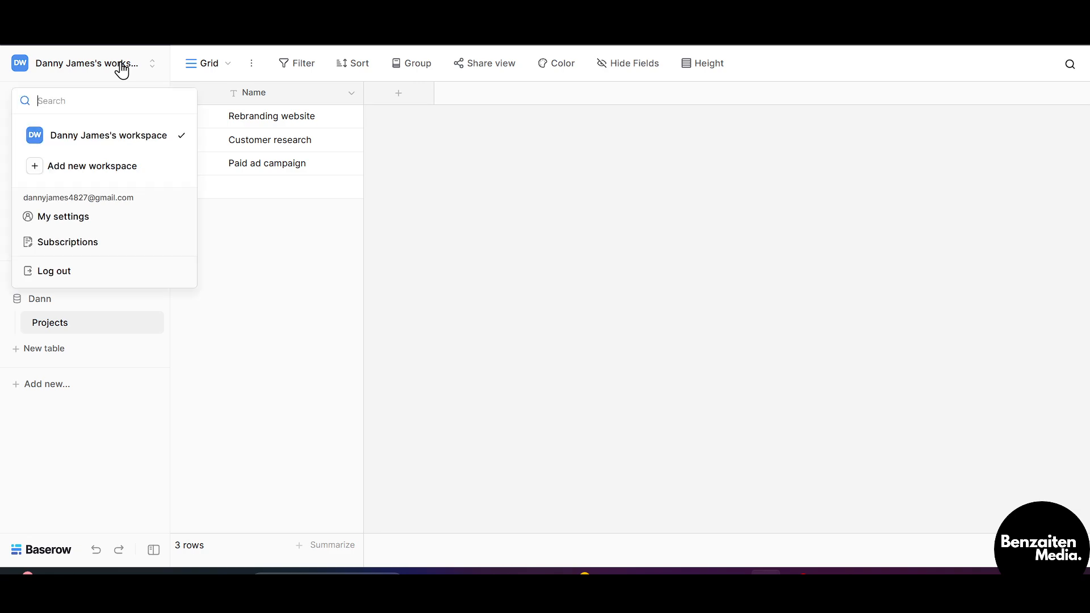
left_click(65, 218)
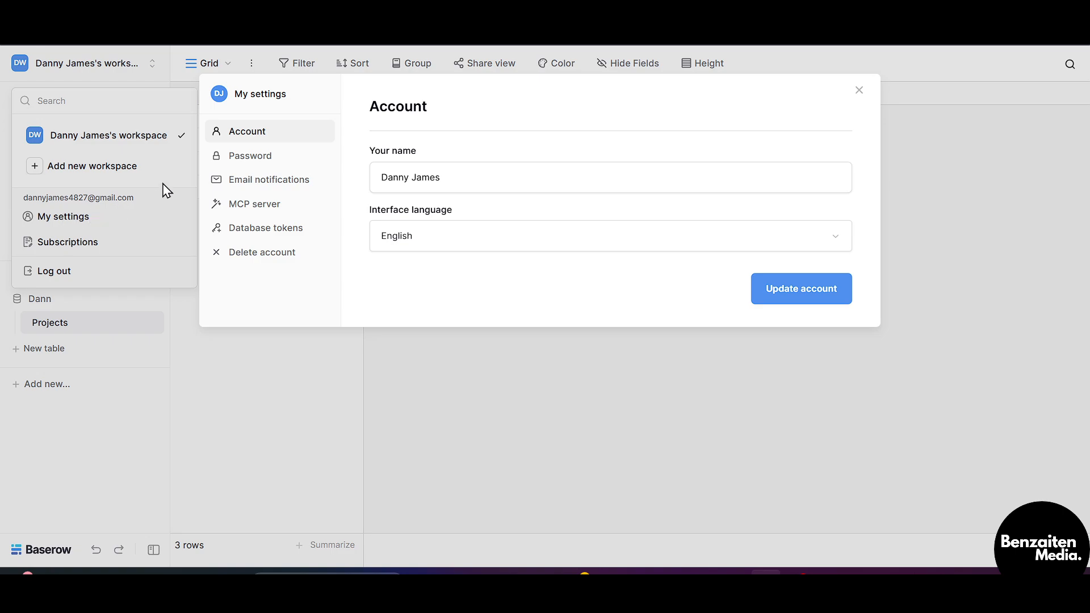
left_click(271, 179)
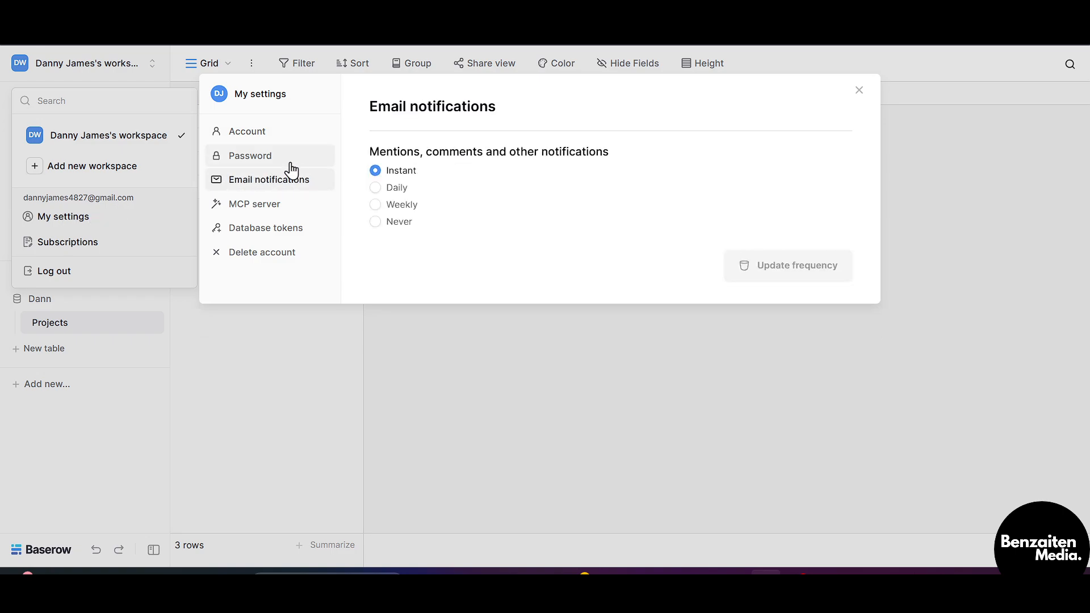
left_click(293, 162)
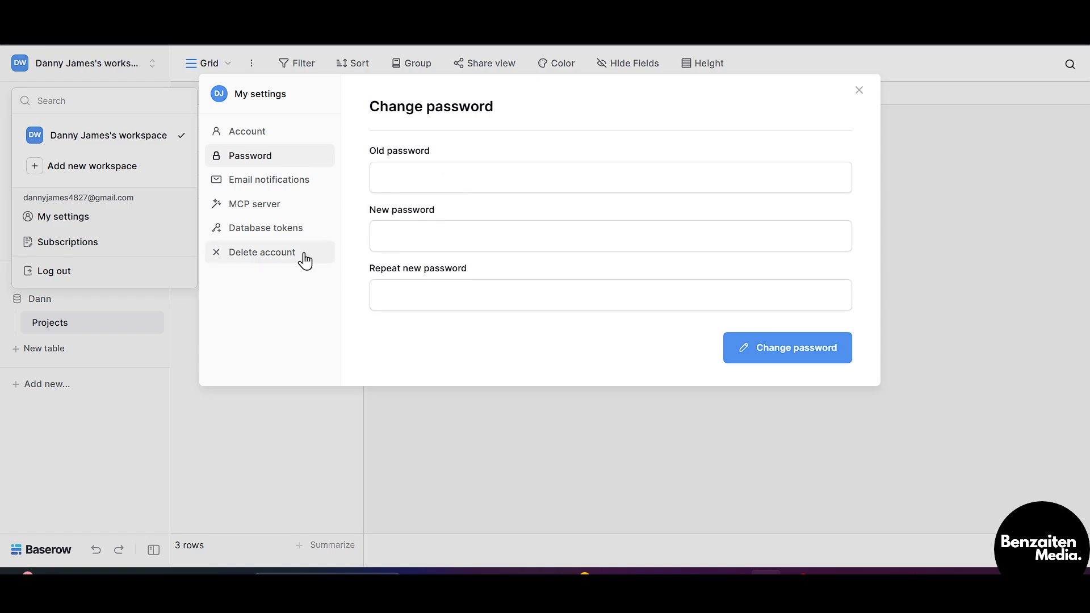
left_click(272, 234)
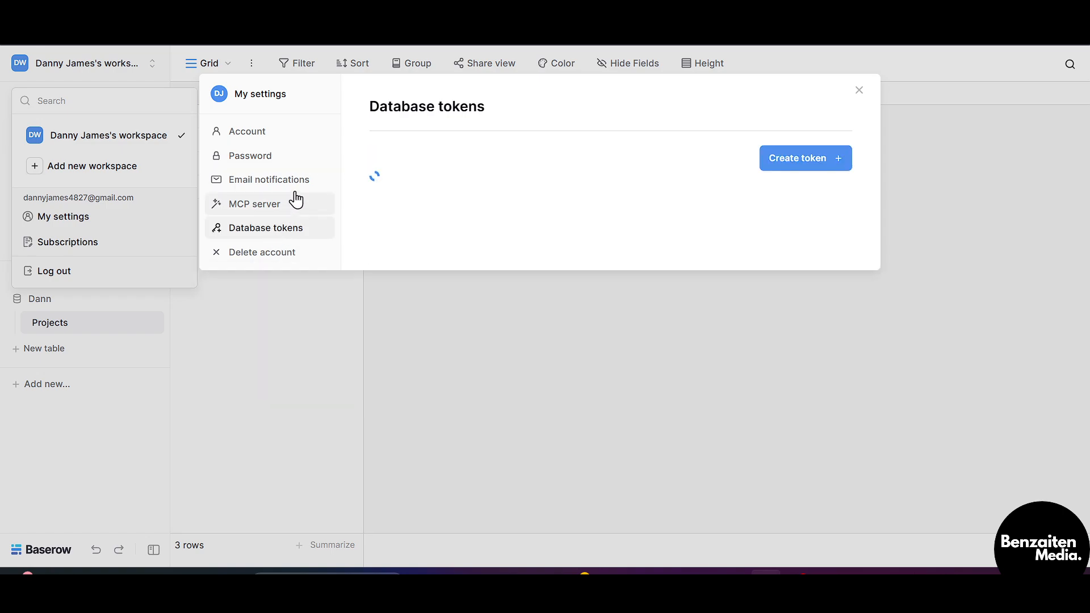
left_click(243, 137)
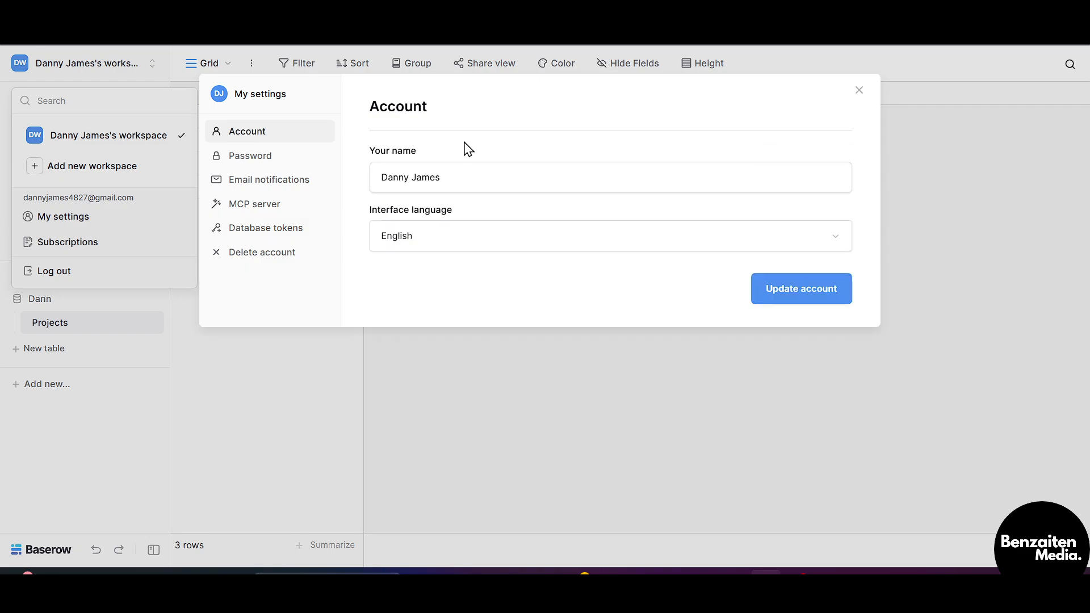
left_click(807, 294)
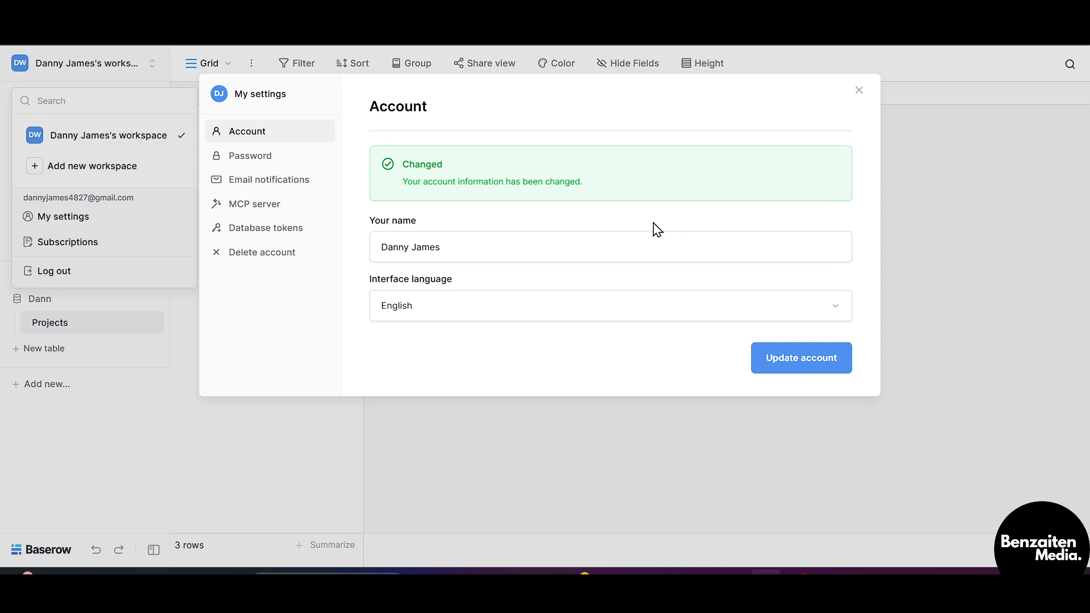
left_click(858, 91)
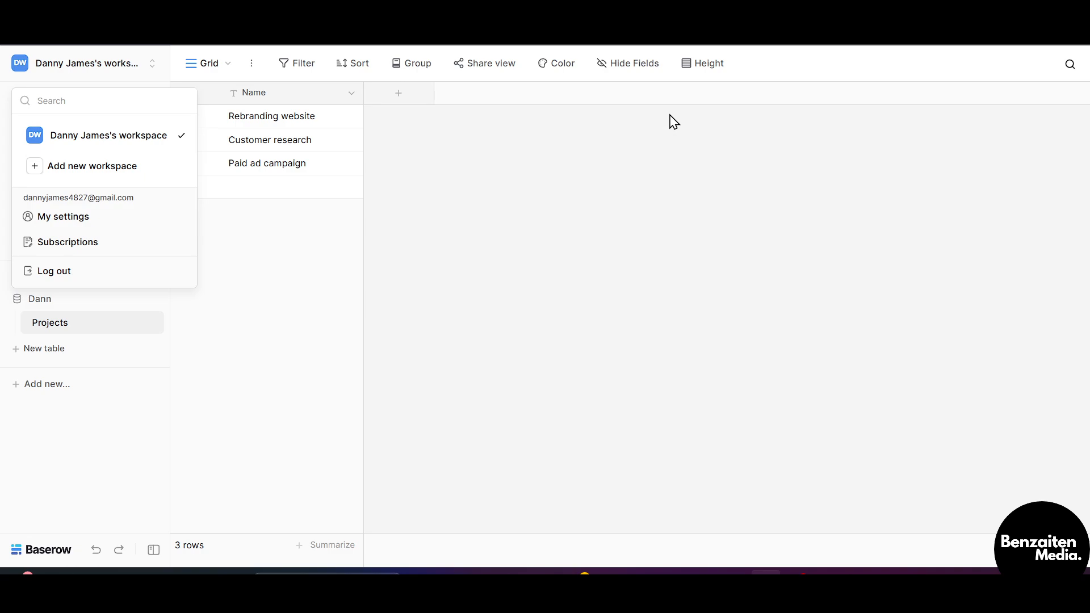
left_click(379, 315)
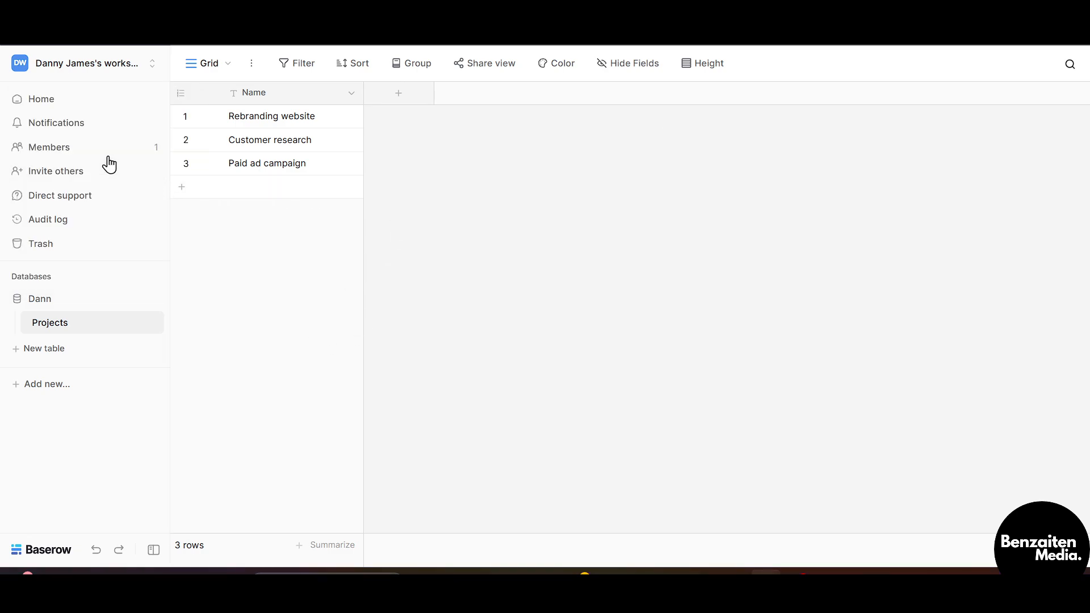
Copy the account's e-mail from the workspace members list and paste it as the username of the Baserow credential in n8n
left_click(62, 150)
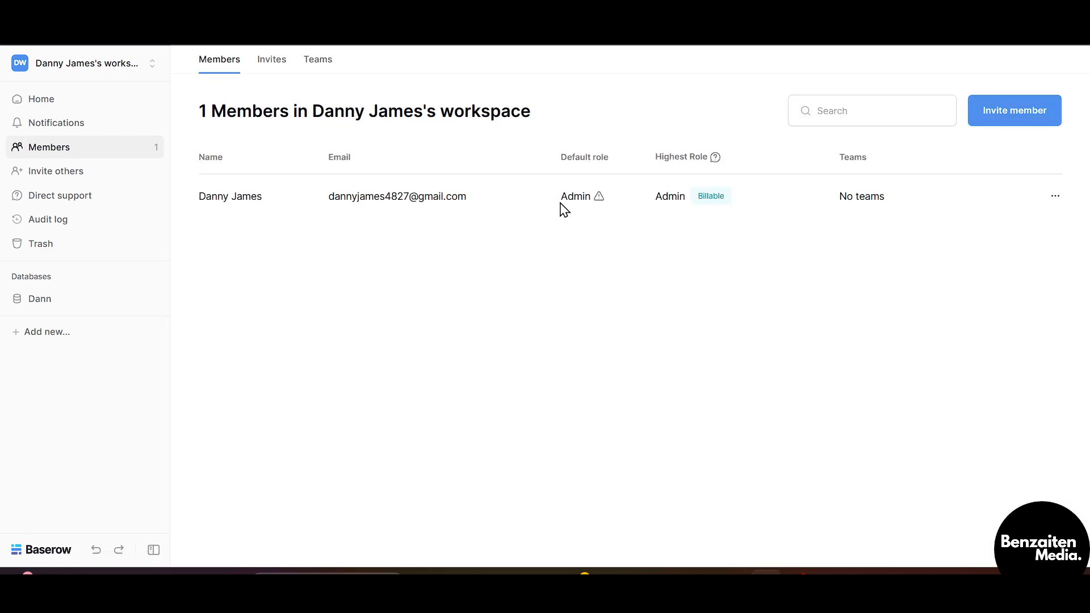
left_click_drag(466, 196, 327, 209)
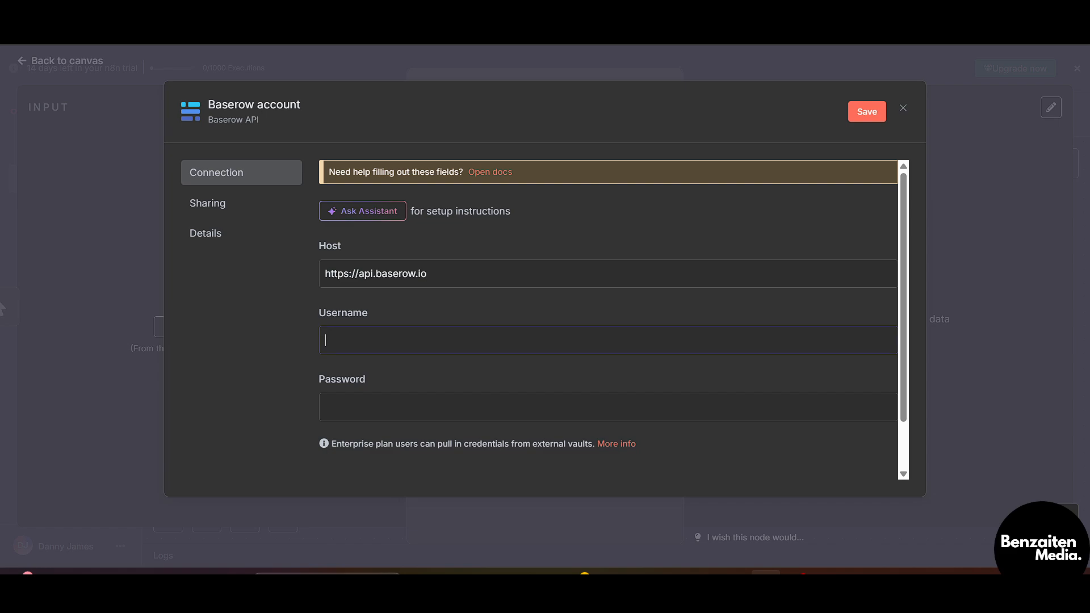
key("ctrl+v")
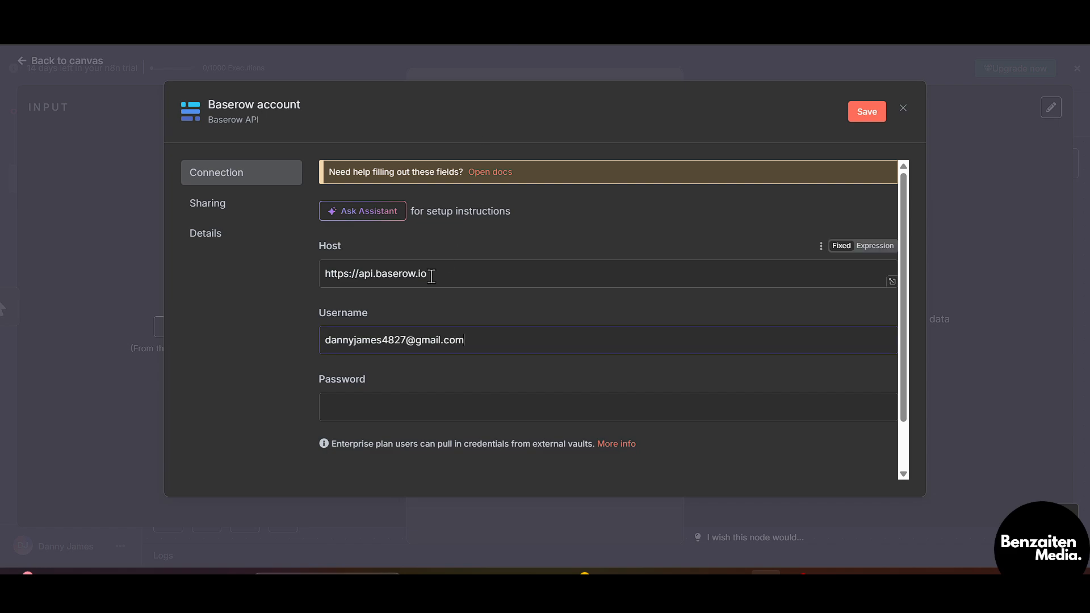
Enter the account password, save the Baserow credential and close its dialog
left_click(412, 403)
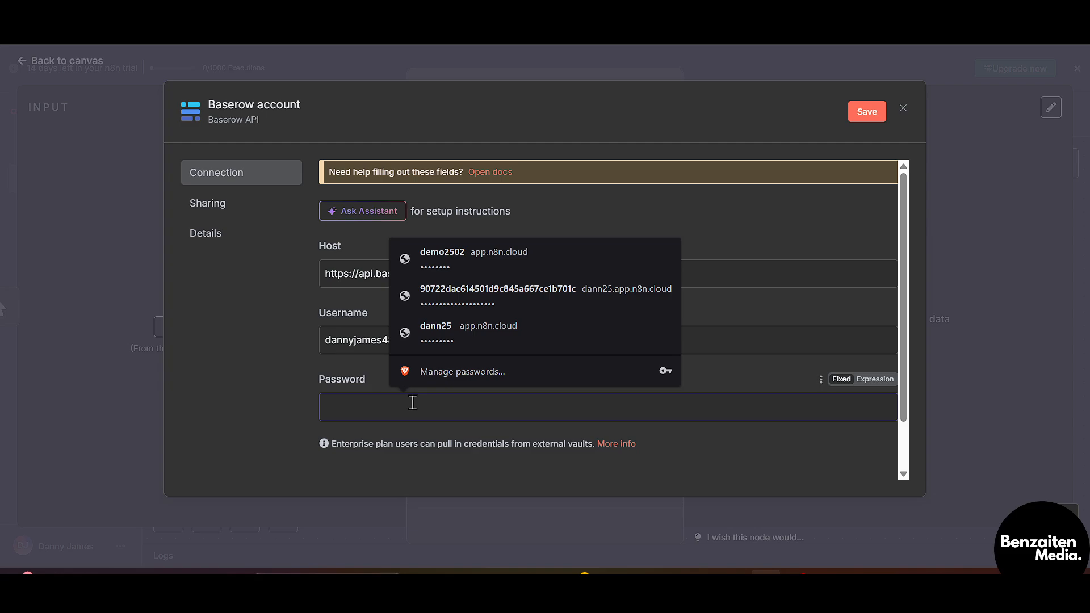
type("••")
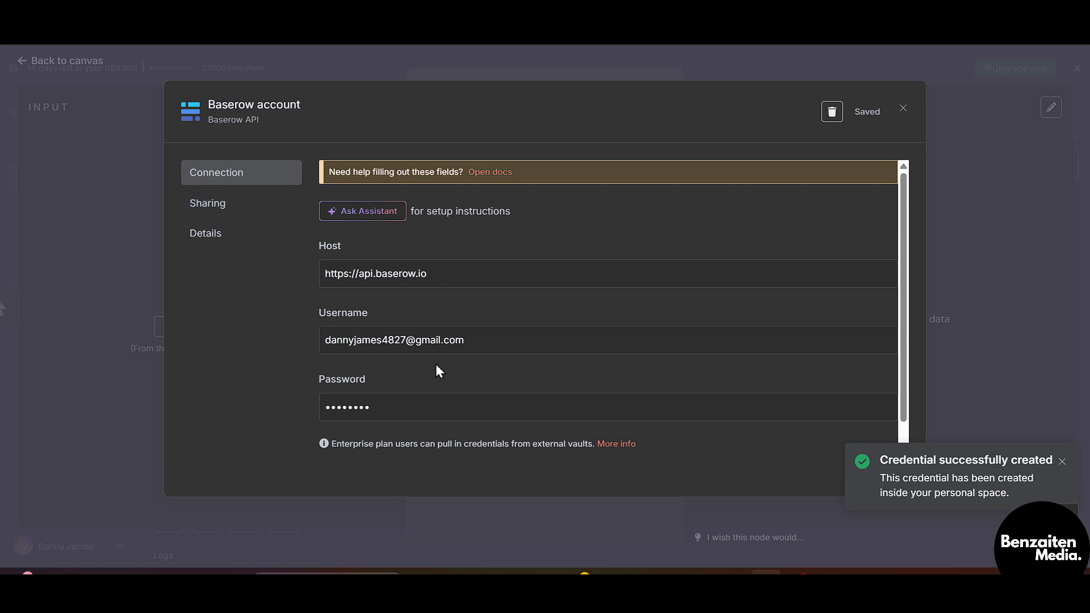
left_click(904, 111)
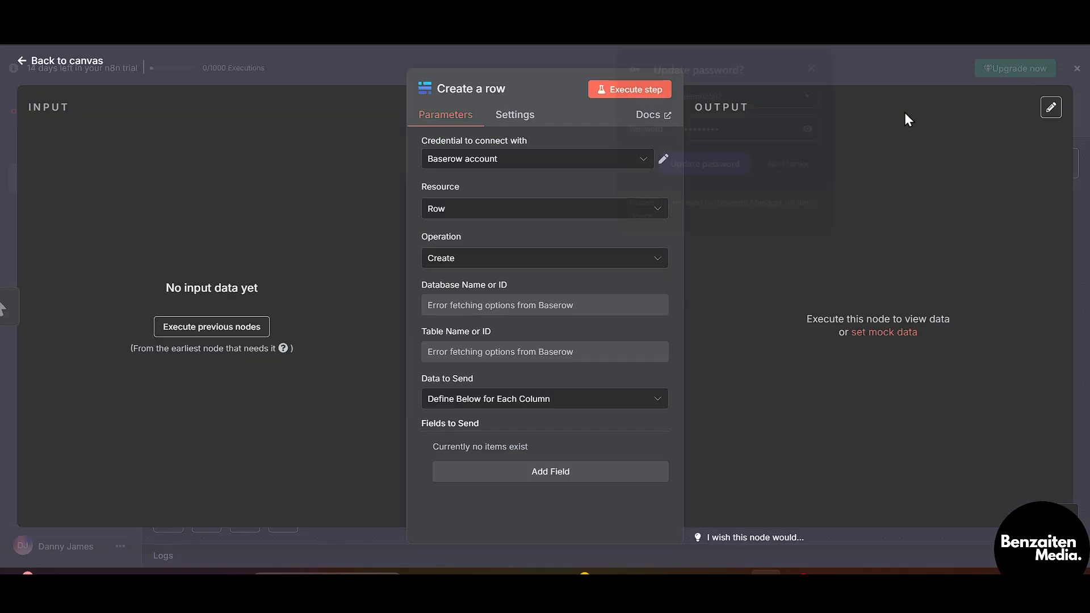
Set the Baserow node's operation to Get with row ID 51469 and keep Row as the resource
left_click(628, 235)
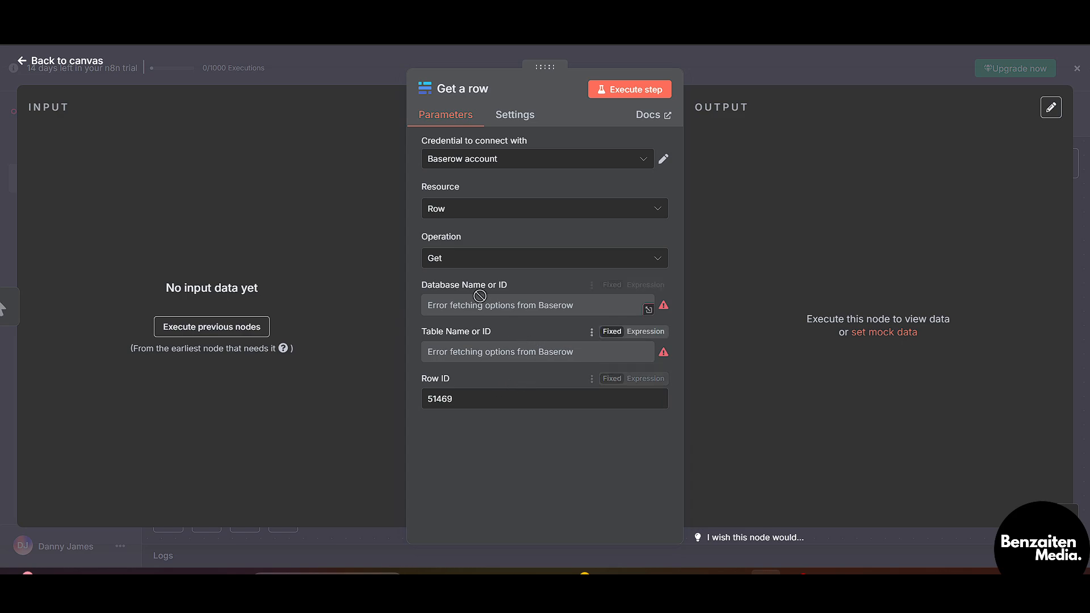
left_click(457, 262)
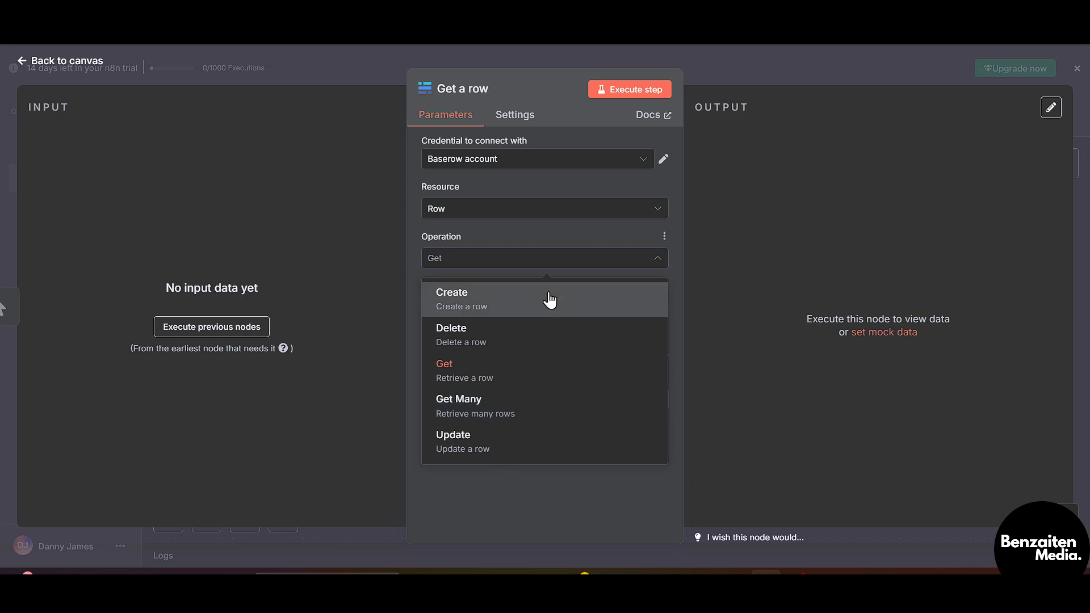
left_click(514, 265)
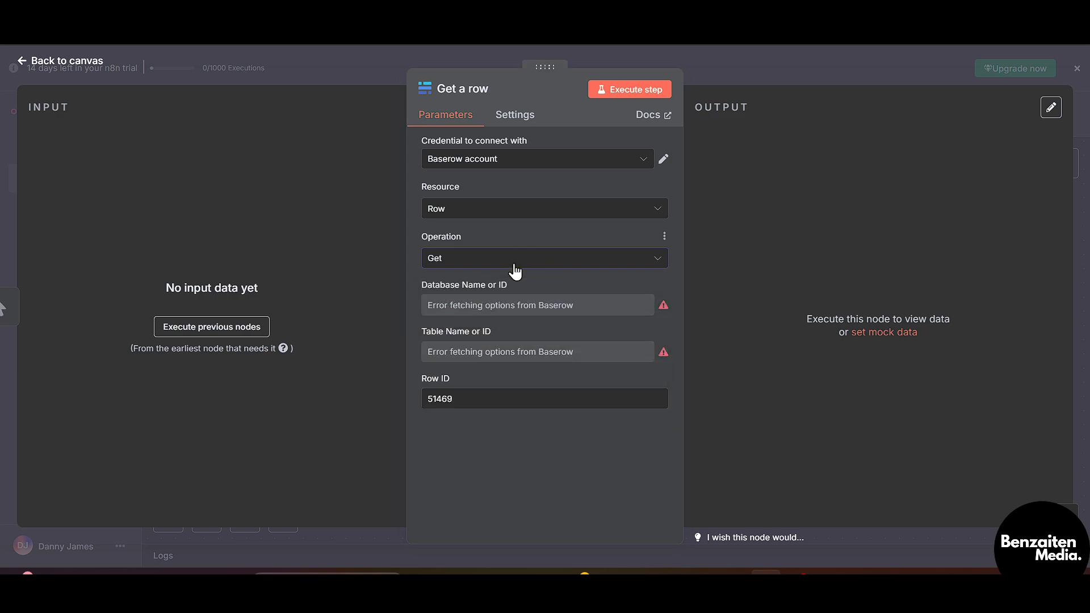
left_click(492, 216)
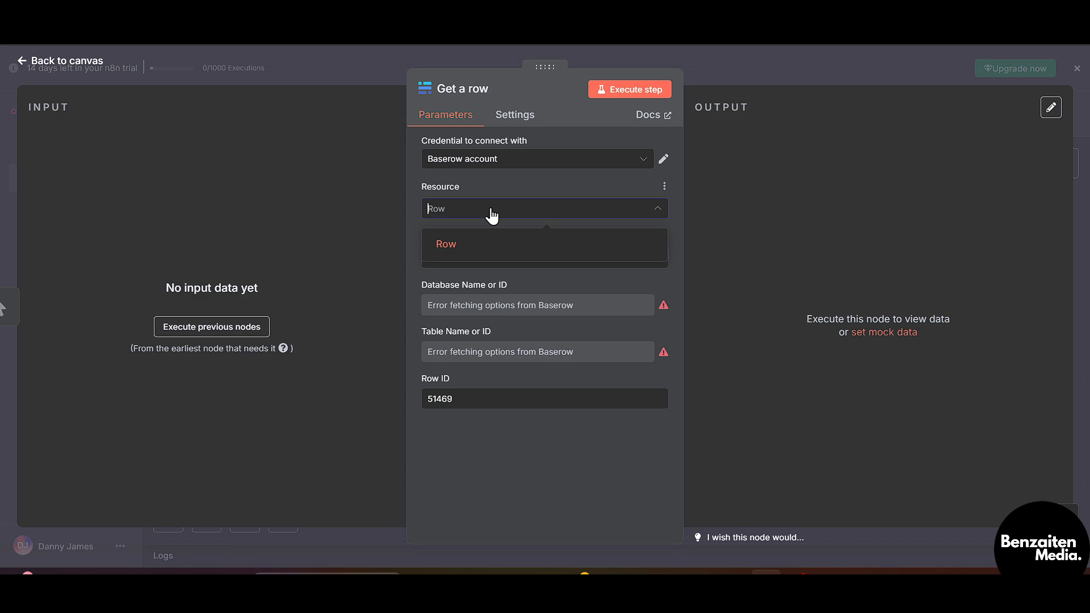
left_click(491, 215)
left_click(488, 214)
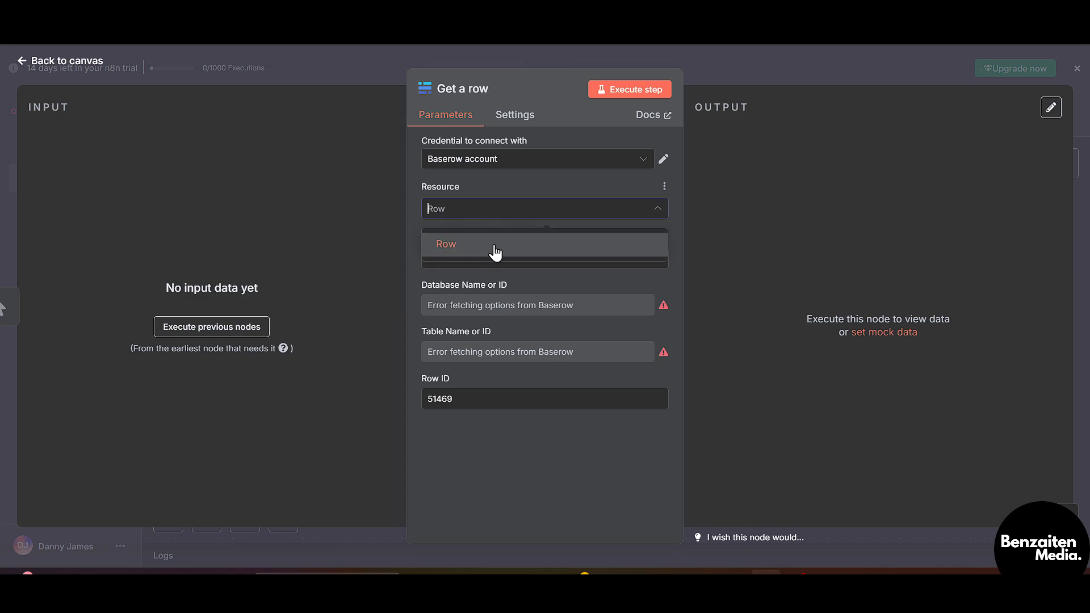
left_click(500, 215)
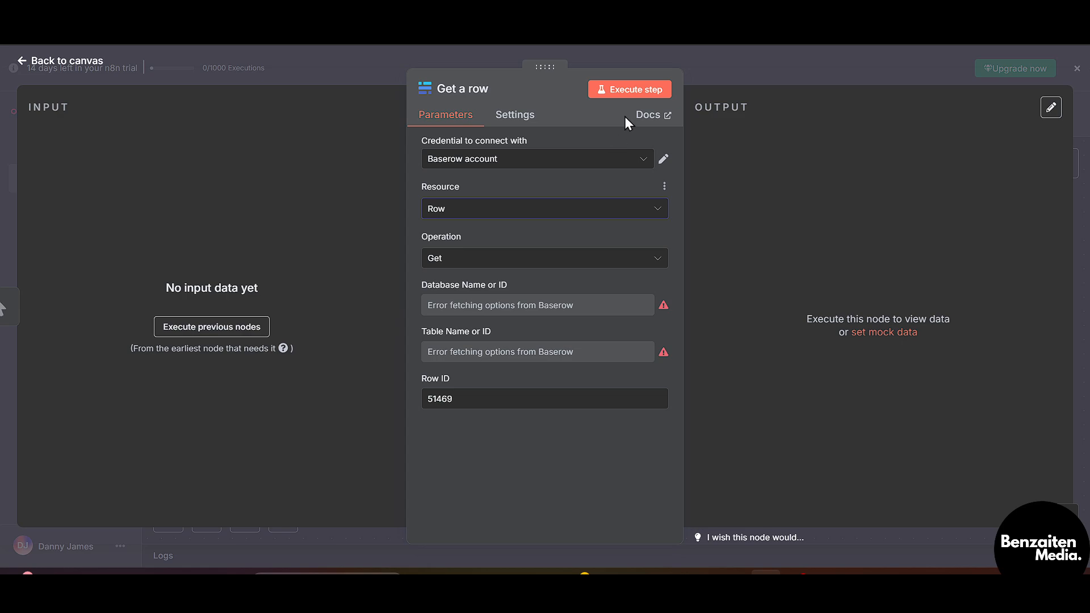
Try to execute the Get a row step and refresh the Database Name or ID options
left_click(635, 100)
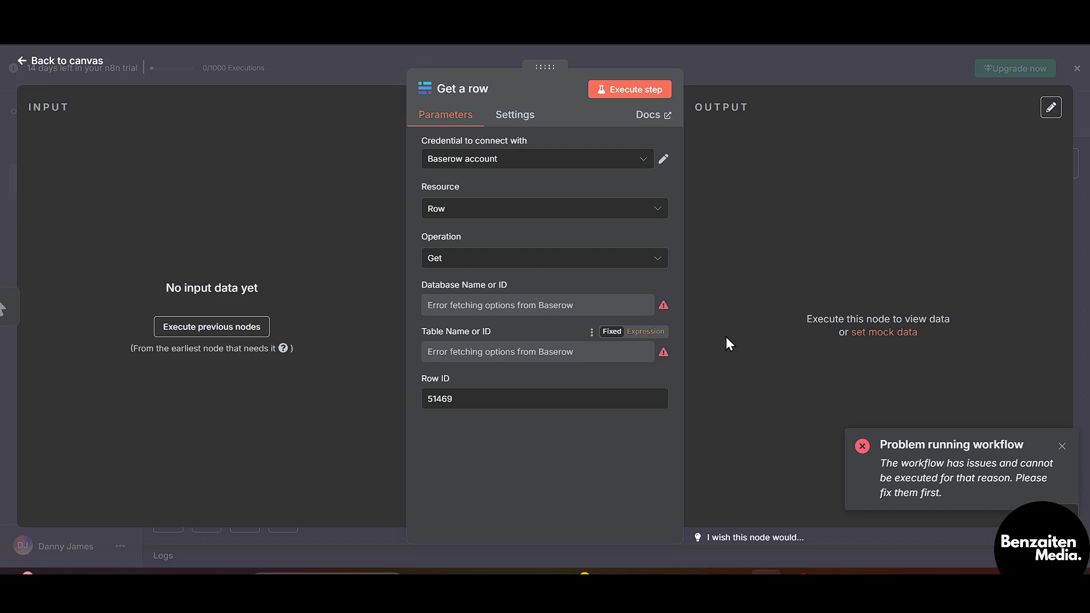
left_click(1062, 447)
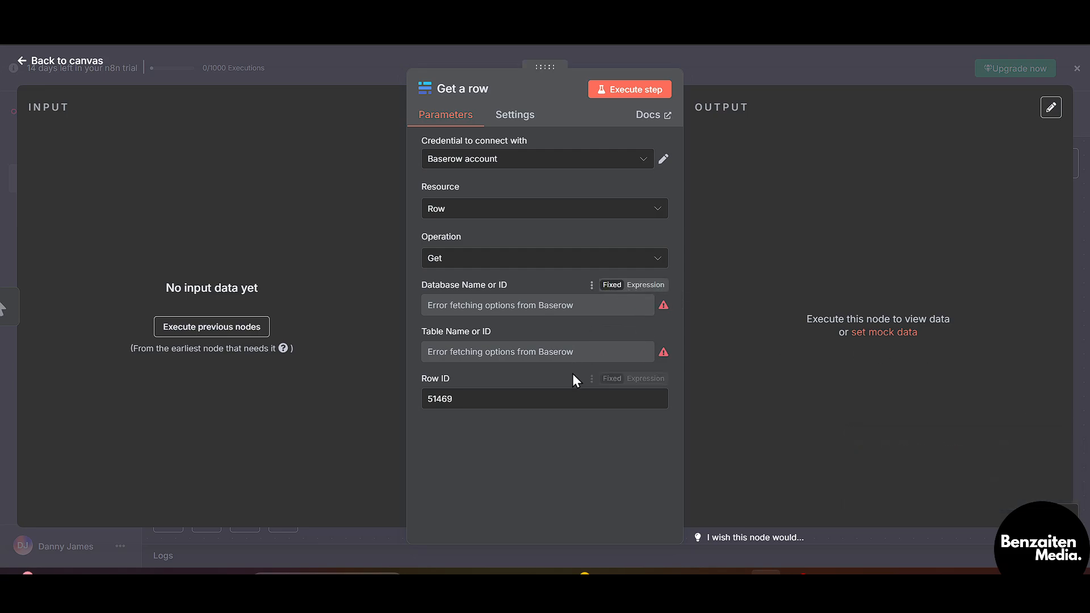
left_click(591, 285)
left_click(565, 315)
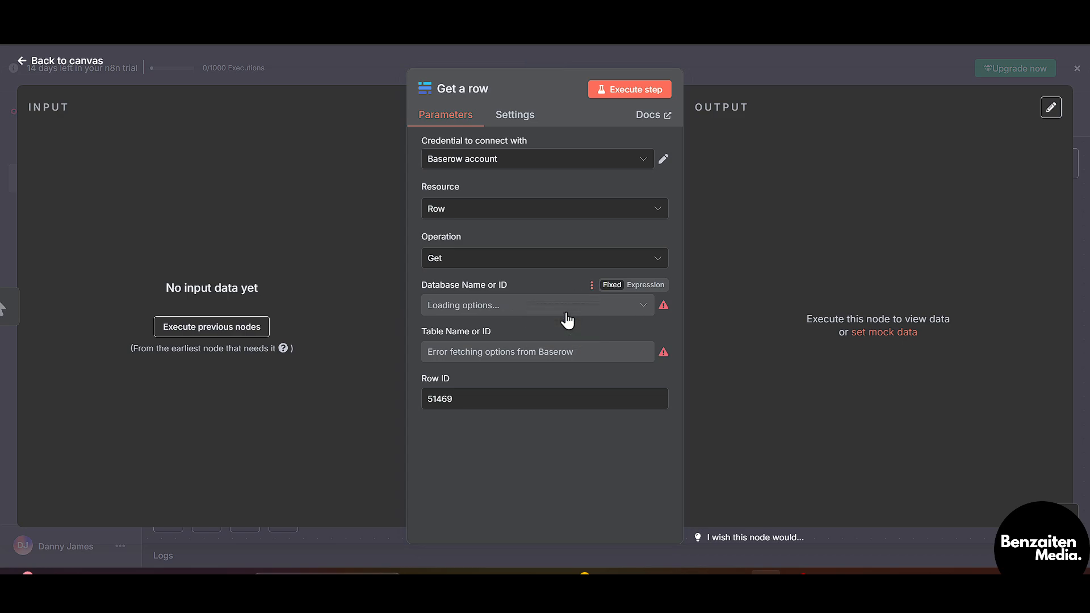
left_click(648, 310)
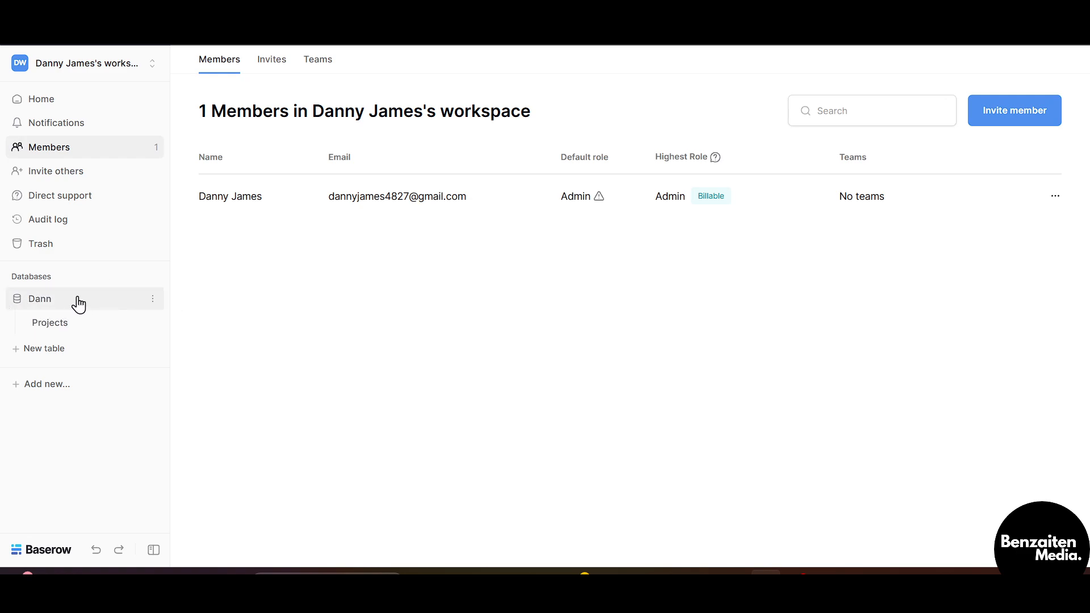
Switch to Baserow, open the database's API documentation and examine the Get row section of the Projects table
left_click(154, 301)
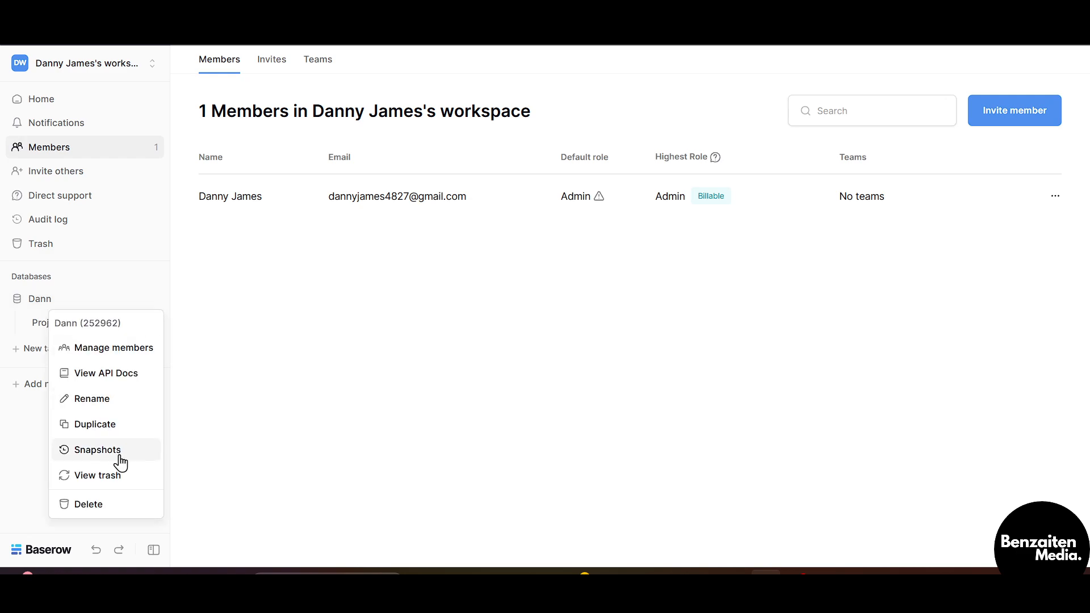
left_click(114, 378)
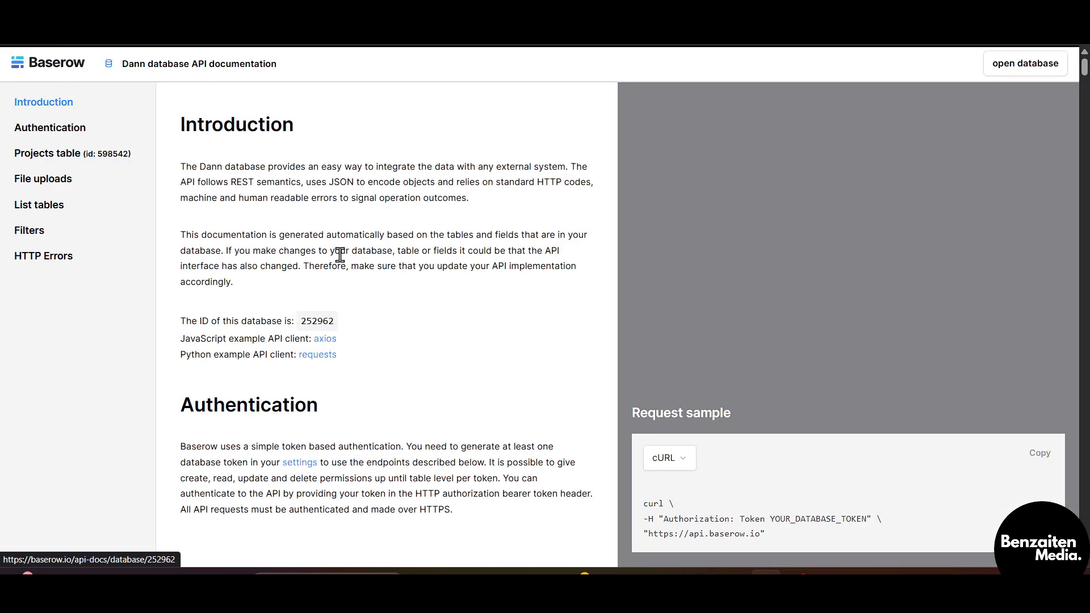
scroll(311, 311, "down", 5)
scroll(314, 313, "down", 7)
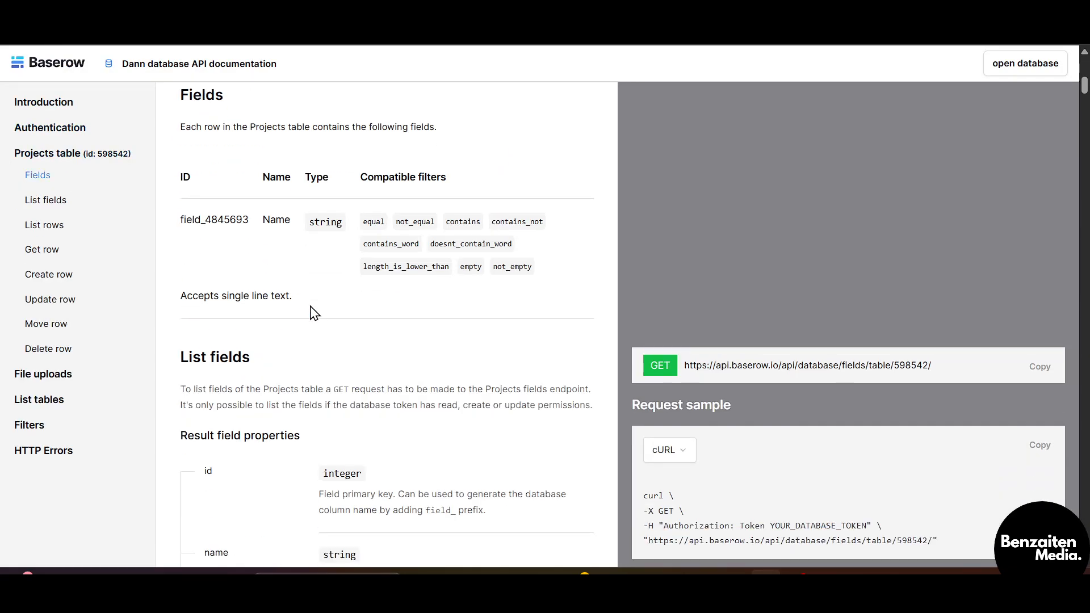
double_click(46, 253)
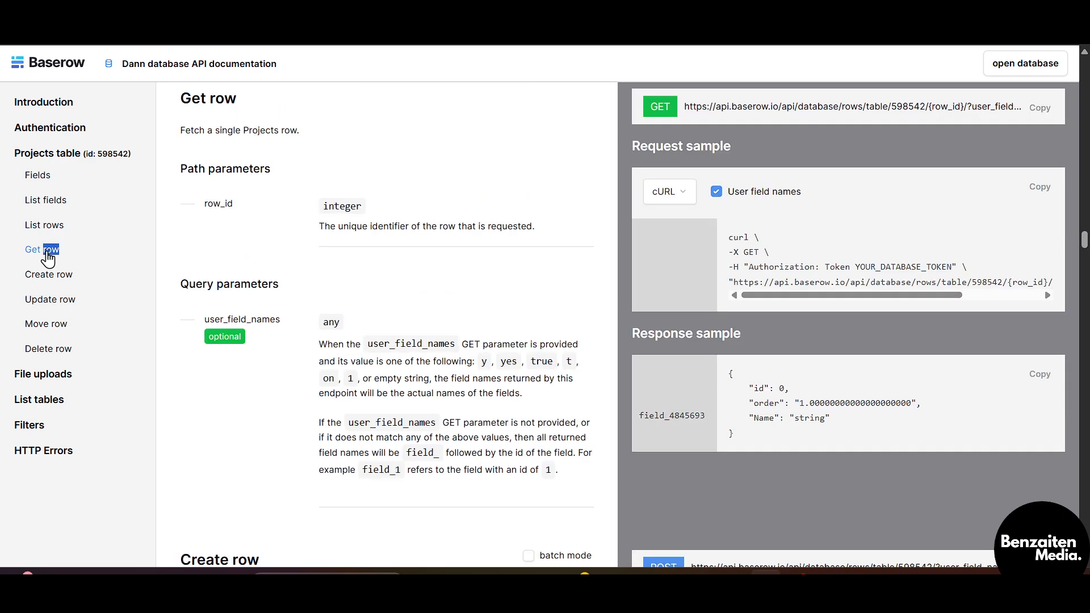
left_click(46, 253)
scroll(331, 343, "down", 1)
scroll(268, 238, "up", 1)
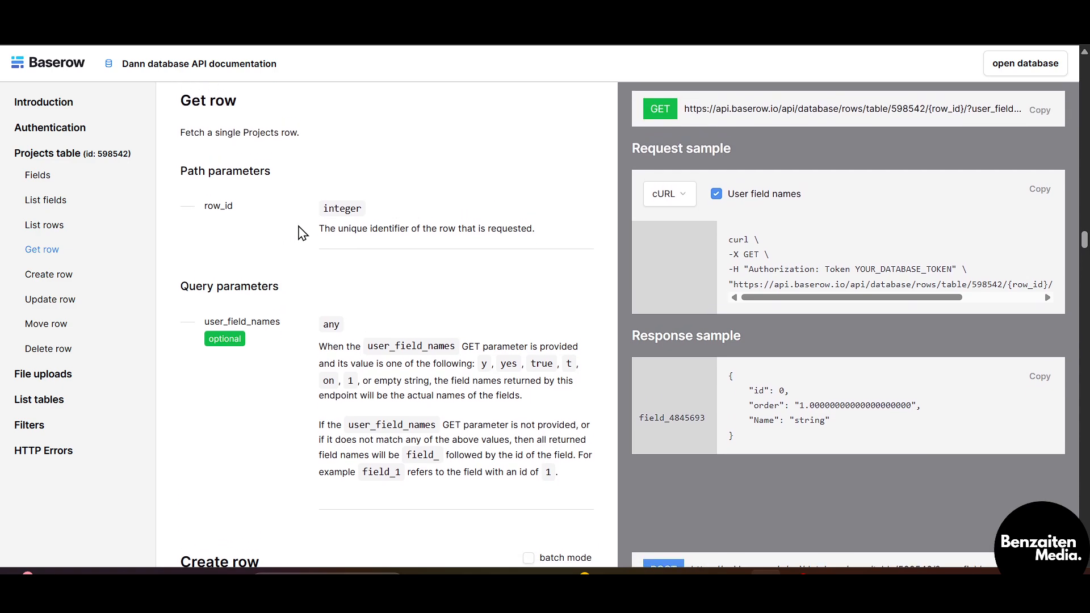
Copy the row_id parameter's type, integer, from the Get row documentation into n8n's Database Name or ID as an expression
scroll(300, 233, "down", 2)
scroll(301, 232, "down", 4)
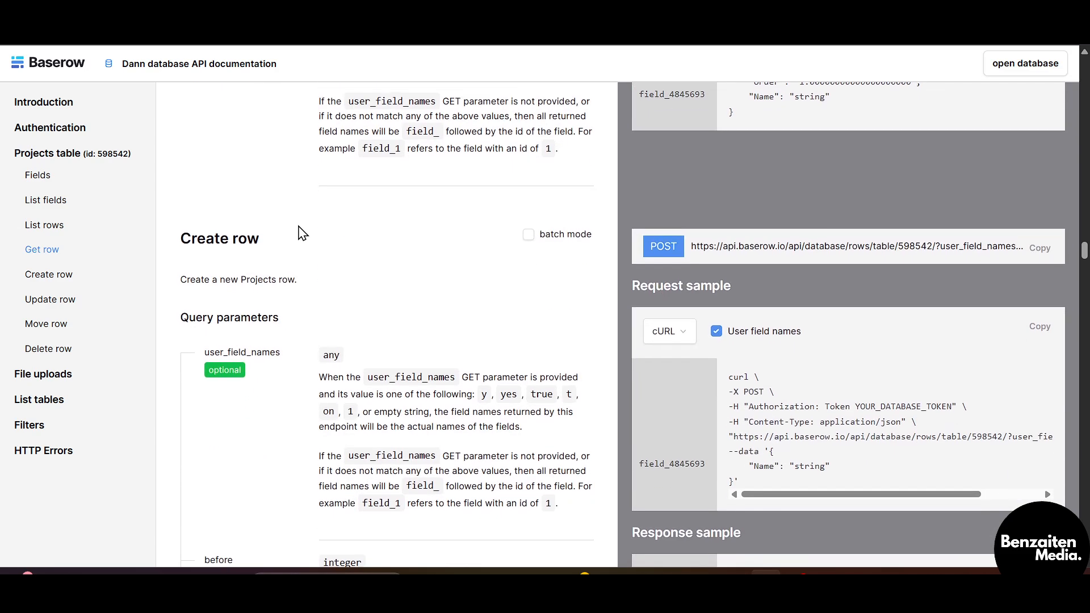
scroll(301, 232, "up", 4)
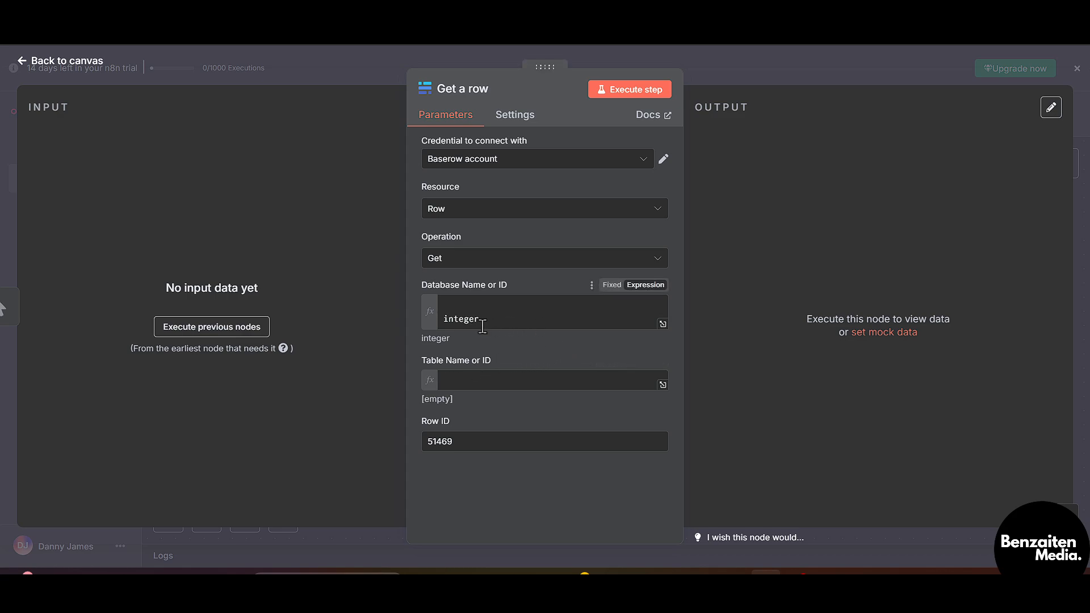
key("alt+Tab")
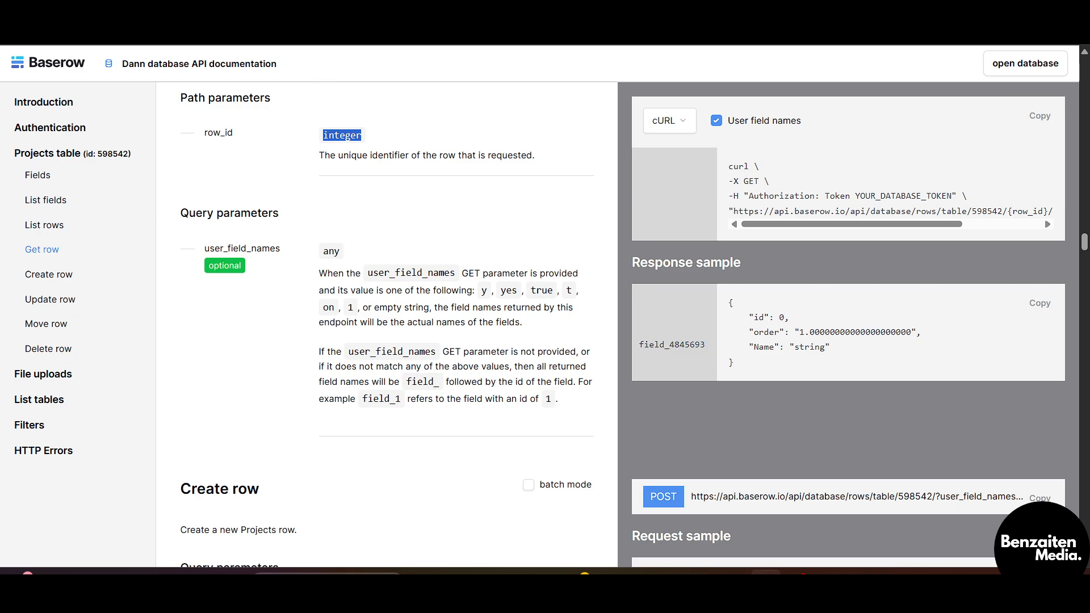
key("alt+Tab")
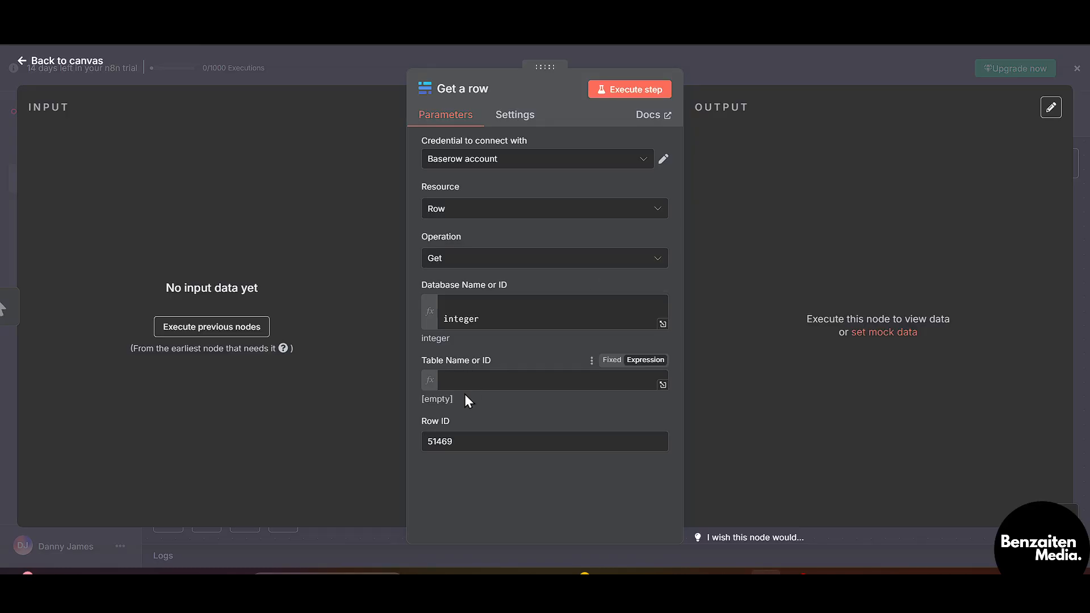
For n8n's Table Name or ID, switch to Baserow, open the Projects table, examine its Grid view and table IDs, and return to n8n
left_click(489, 381)
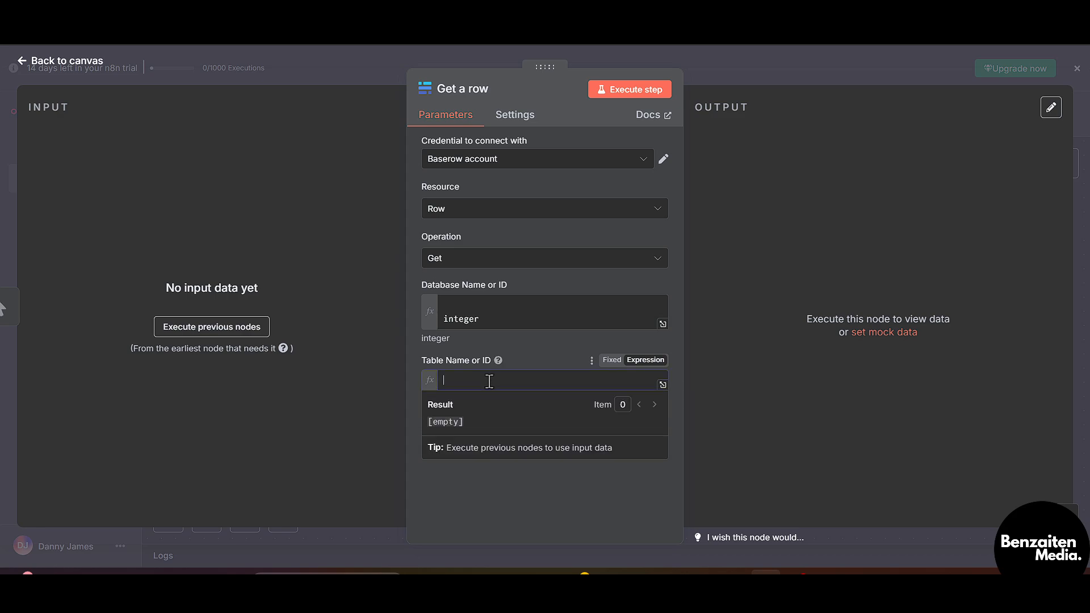
key("alt+Tab")
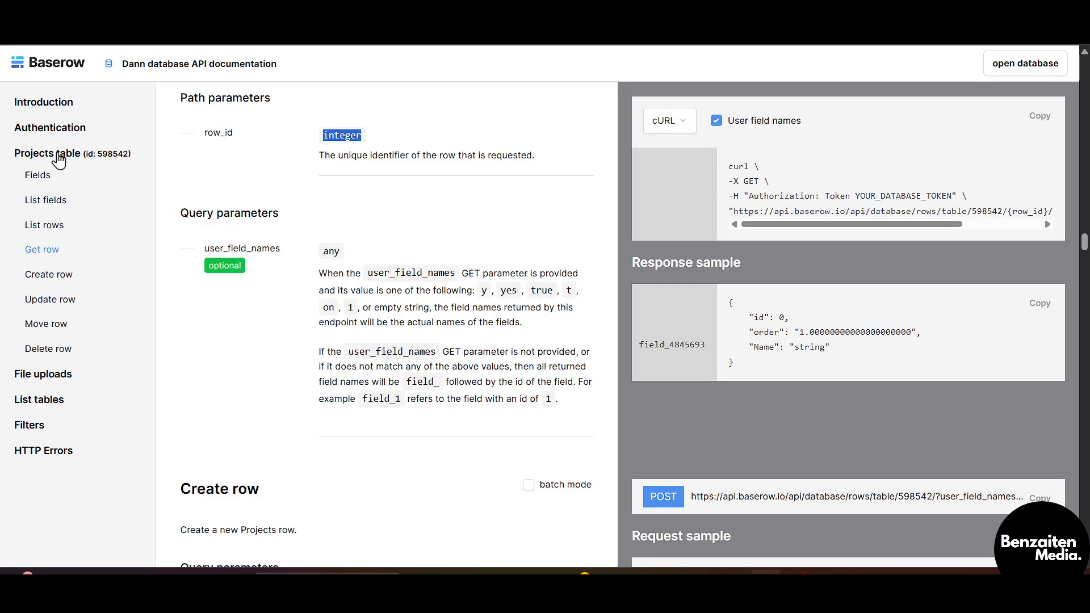
left_click(22, 47)
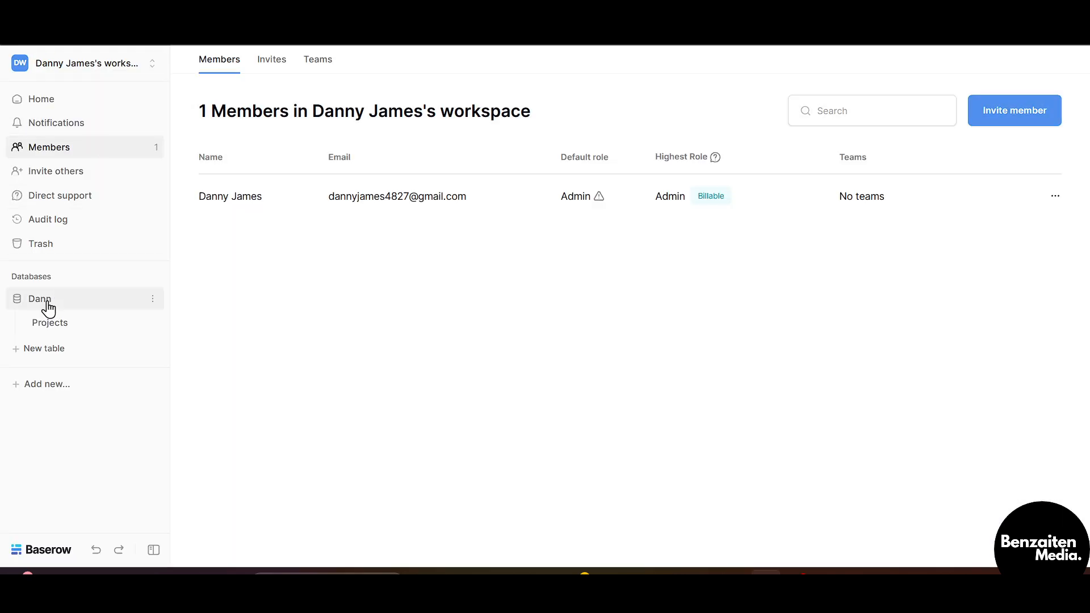
left_click(50, 322)
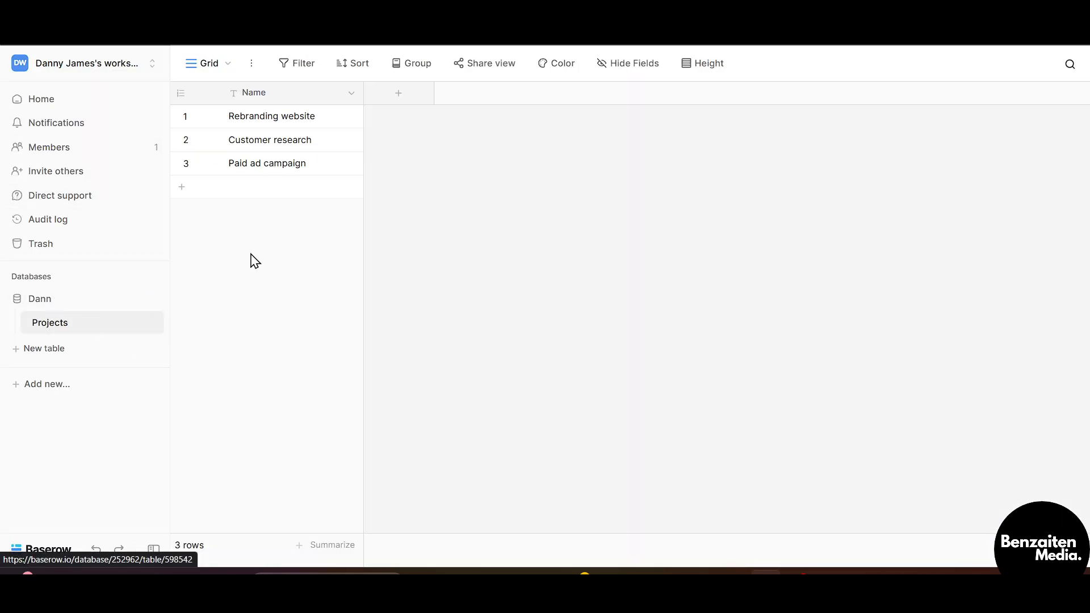
left_click(248, 67)
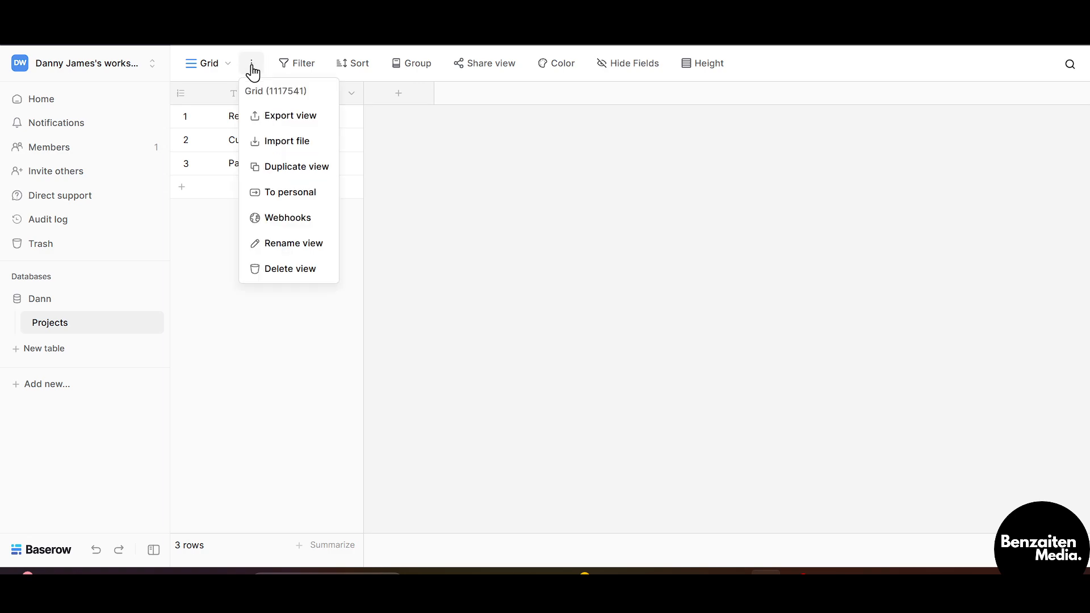
left_click(142, 330)
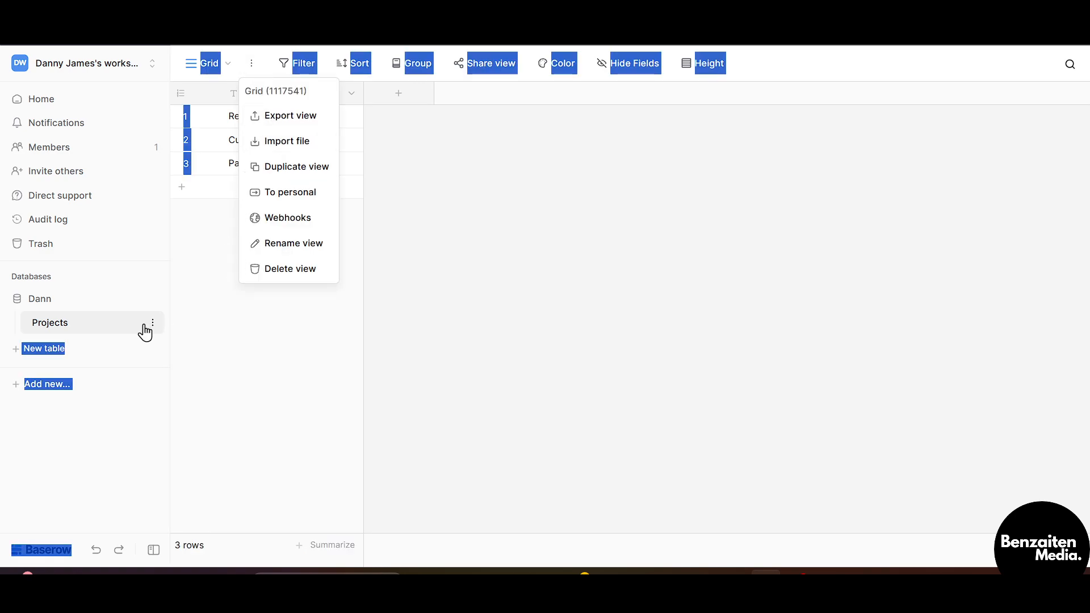
left_click(152, 326)
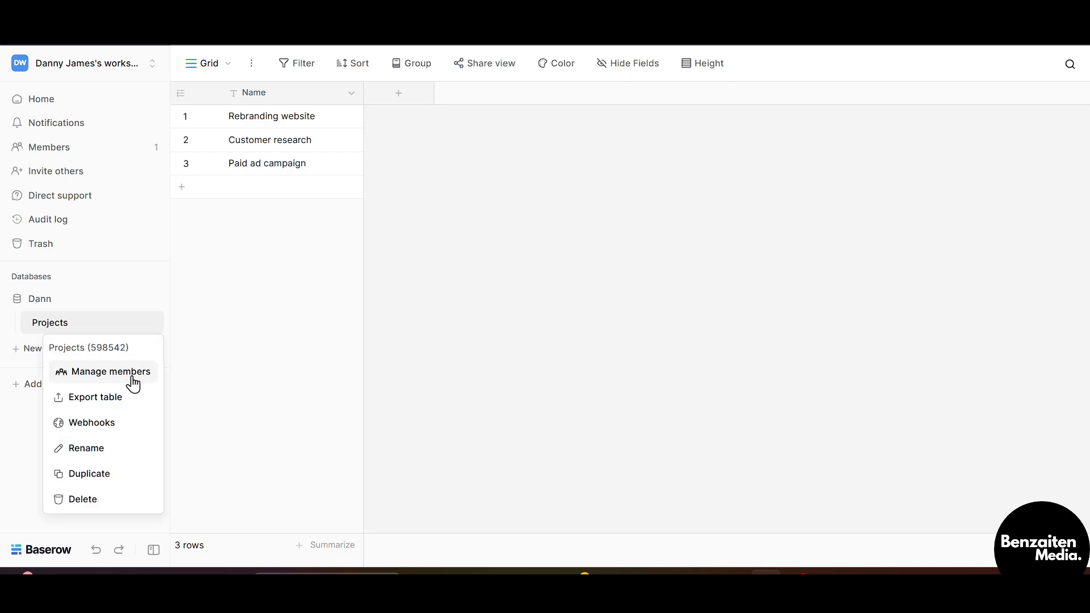
left_click(244, 377)
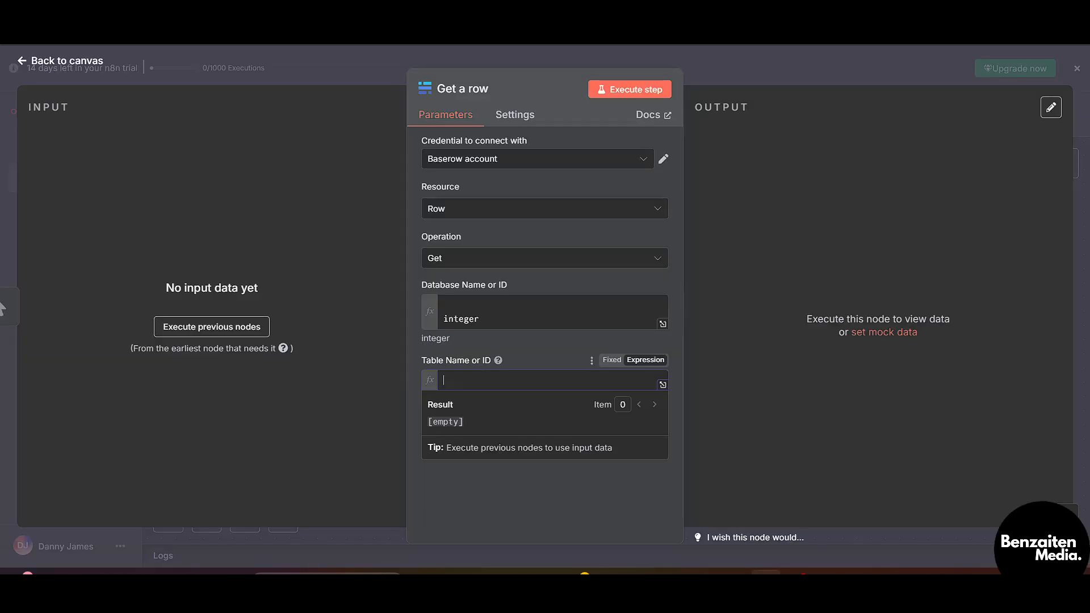